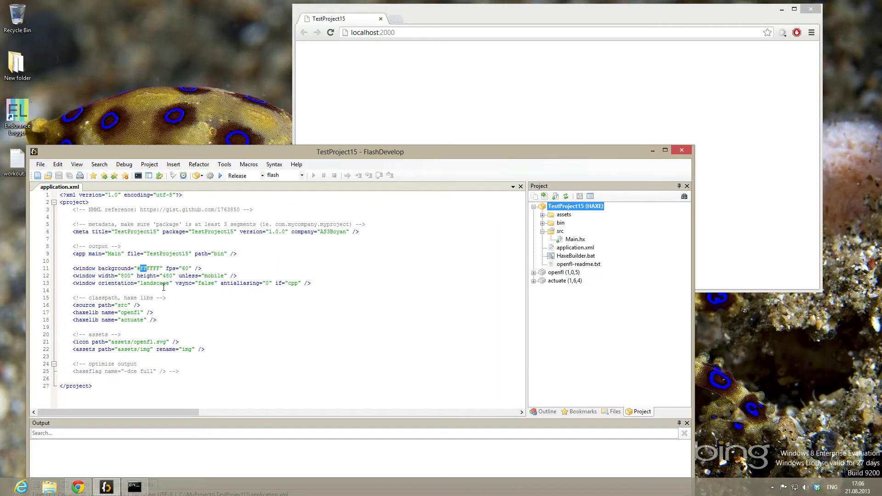
{"action": "type", "text": "C0"}
{"action": "key", "text": "ctrl+s"}
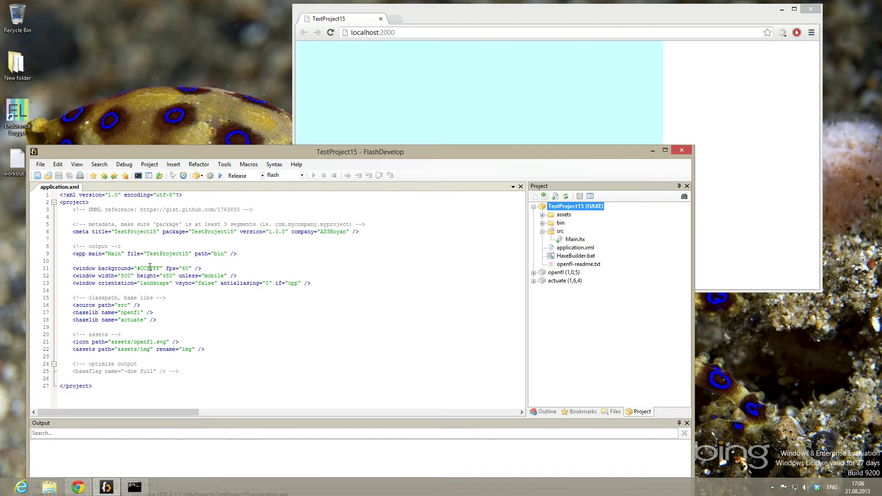
{"action": "type", "text": "FF"}
{"action": "key", "text": "ctrl+s"}
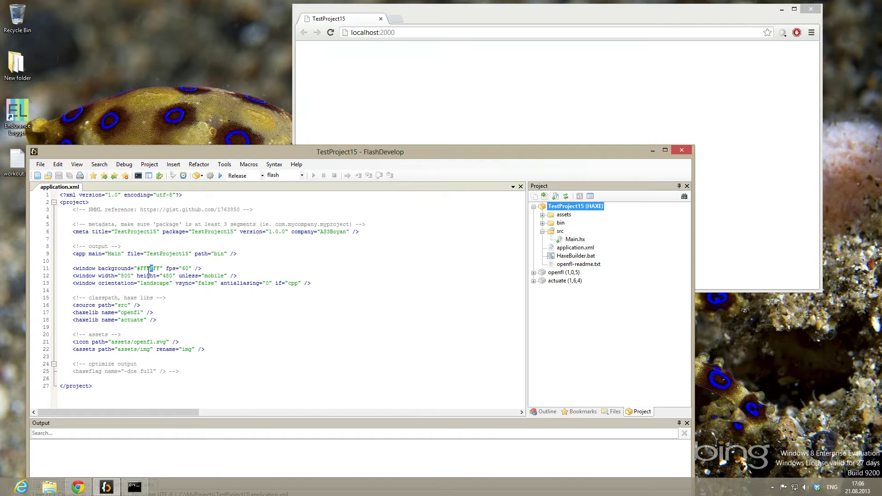
{"action": "type", "text": "CC"}
{"action": "key", "text": "ctrl+s"}
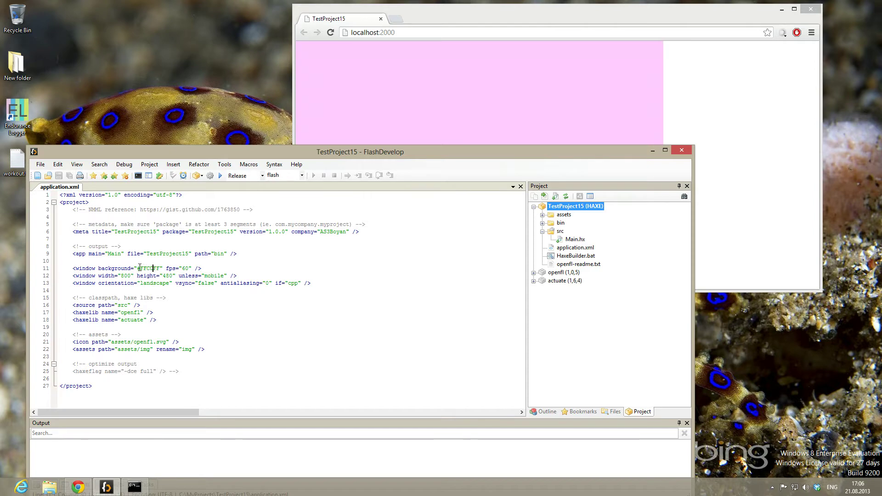
{"action": "left_click", "coordinate": [147, 268]}
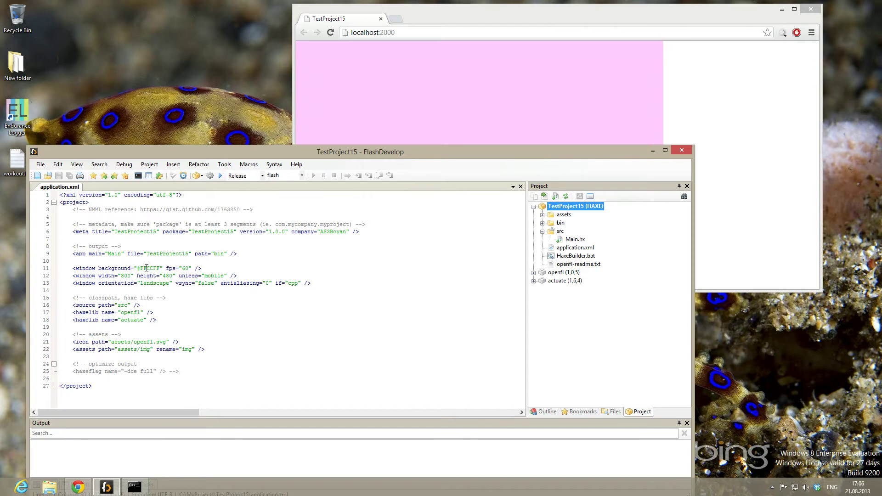
{"action": "left_click", "coordinate": [394, 113]}
{"action": "key", "text": "alt+Tab"}
{"action": "left_click", "coordinate": [114, 291]}
{"action": "left_click", "coordinate": [162, 321]}
{"action": "left_click_drag", "start_coordinate": [160, 268], "coordinate": [140, 268]}
{"action": "left_click", "coordinate": [148, 270]}
{"action": "left_click_drag", "start_coordinate": [146, 270], "coordinate": [153, 269]}
{"action": "type", "text": "FF"}
{"action": "key", "text": "ctrl+s"}
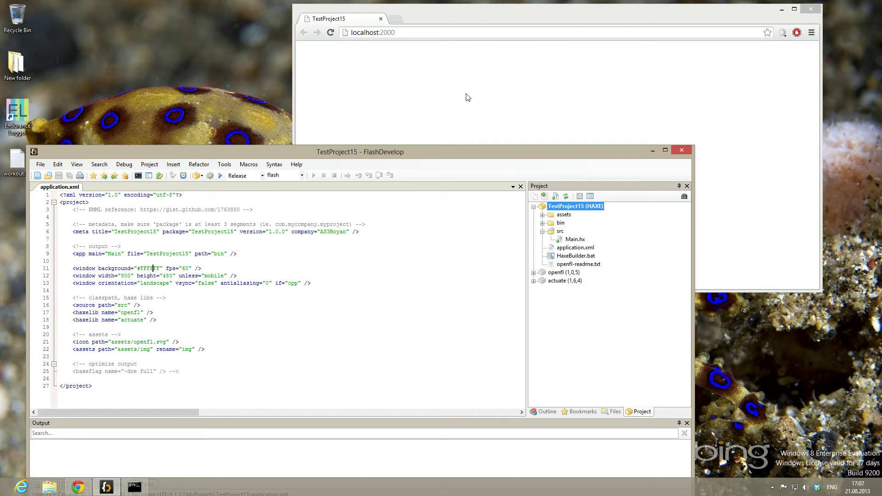
{"action": "left_click", "coordinate": [575, 239]}
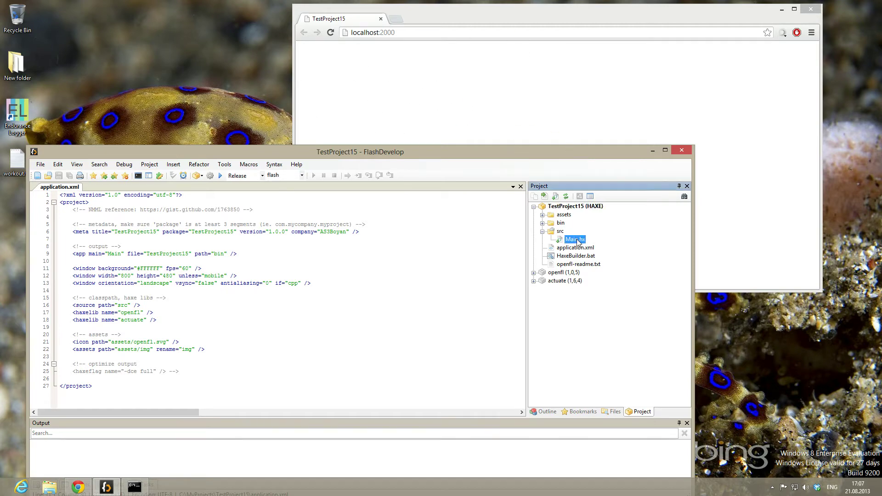
{"action": "double_click", "coordinate": [575, 240]}
{"action": "scroll", "coordinate": [202, 316], "scroll_direction": "down", "scroll_amount": 8}
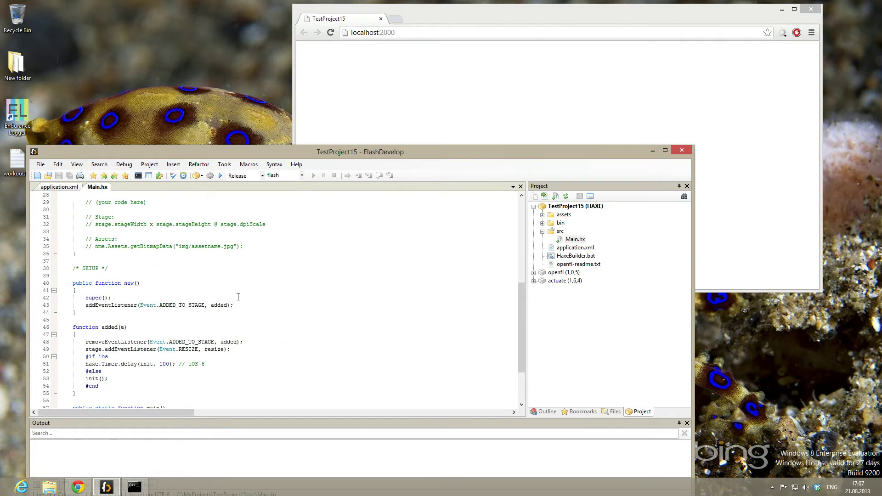
{"action": "scroll", "coordinate": [193, 331], "scroll_direction": "up", "scroll_amount": 6}
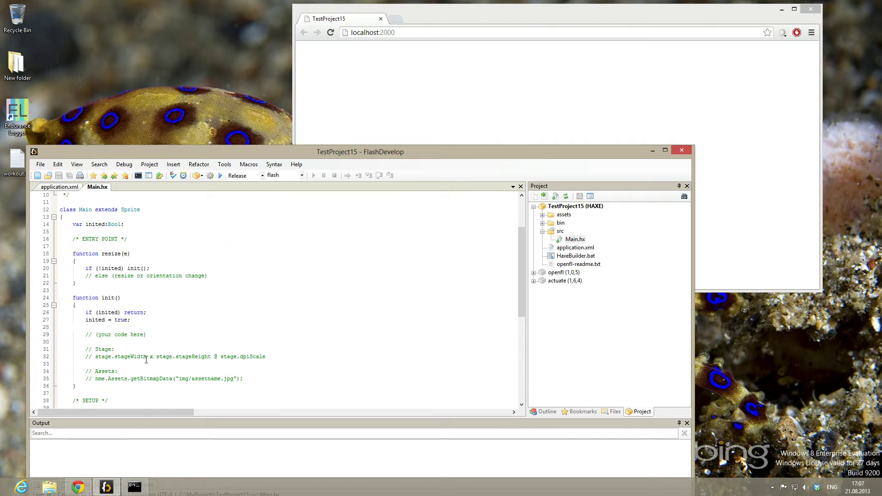
{"action": "left_click", "coordinate": [414, 90]}
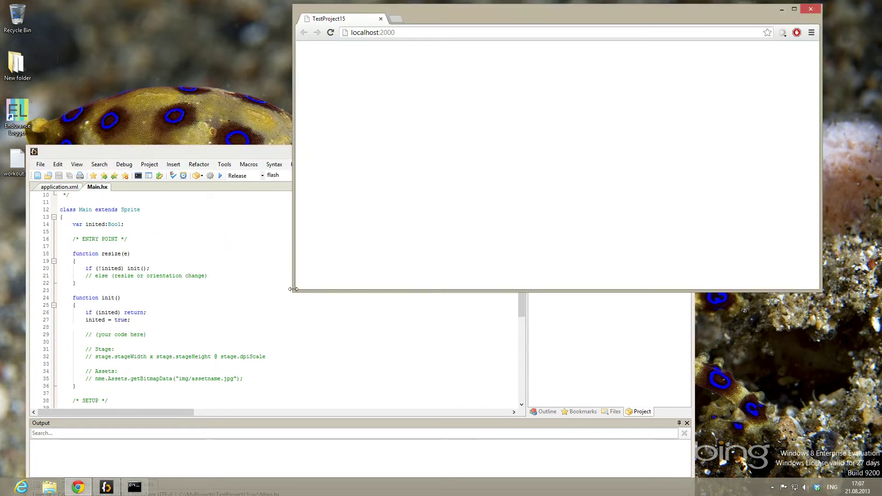
{"action": "left_click", "coordinate": [123, 297]}
{"action": "scroll", "coordinate": [99, 384], "scroll_direction": "down", "scroll_amount": 6}
{"action": "key", "text": "ctrl+F4"}
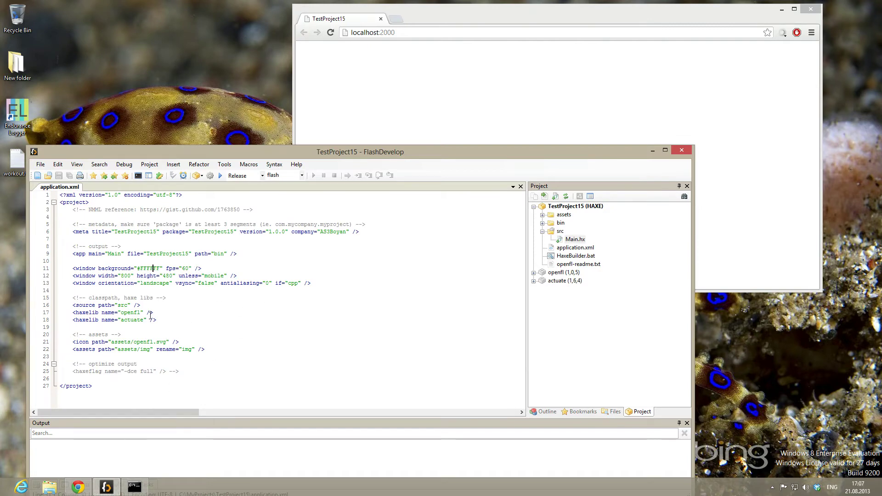
{"action": "left_click", "coordinate": [427, 104]}
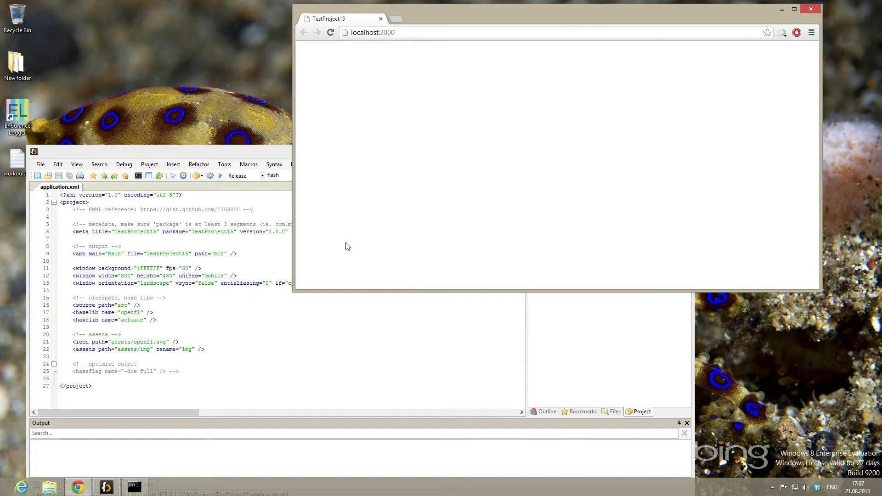
{"action": "left_click", "coordinate": [145, 298]}
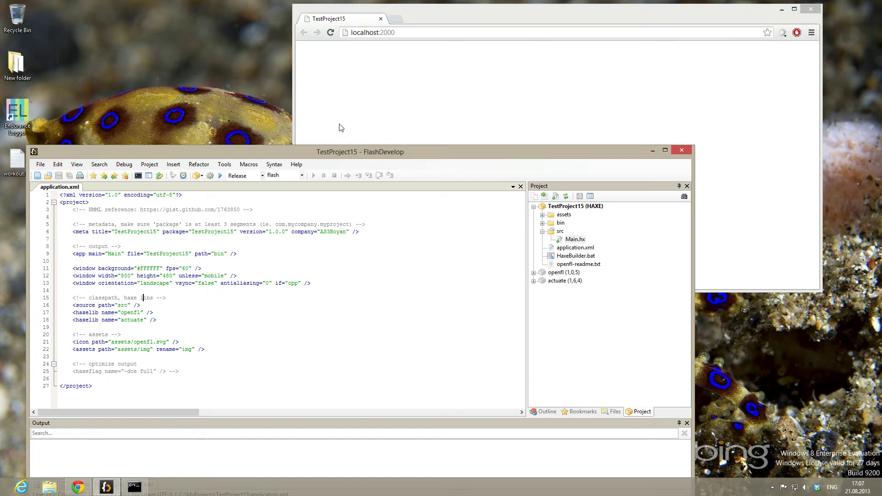
{"action": "left_click", "coordinate": [96, 276]}
{"action": "double_click", "coordinate": [106, 275]}
{"action": "double_click", "coordinate": [146, 276]}
{"action": "double_click", "coordinate": [117, 283]}
{"action": "double_click", "coordinate": [114, 268]}
{"action": "double_click", "coordinate": [114, 268]}
{"action": "left_click", "coordinate": [346, 300]}
{"action": "double_click", "coordinate": [576, 255]}
{"action": "left_click", "coordinate": [575, 256]}
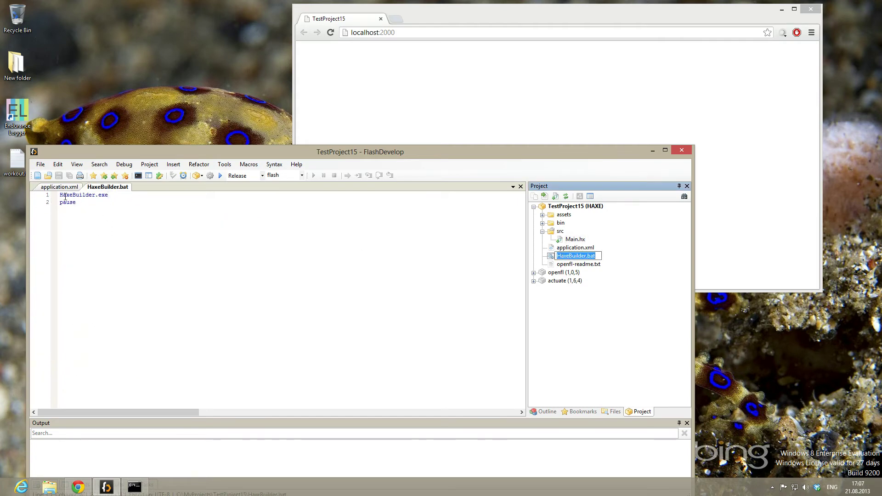
{"action": "left_click", "coordinate": [135, 198]}
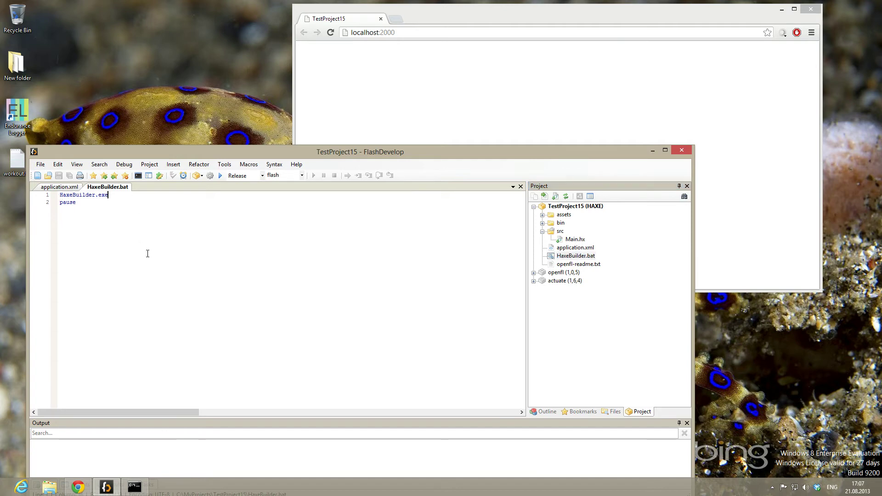
{"action": "key", "text": "ctrl+w"}
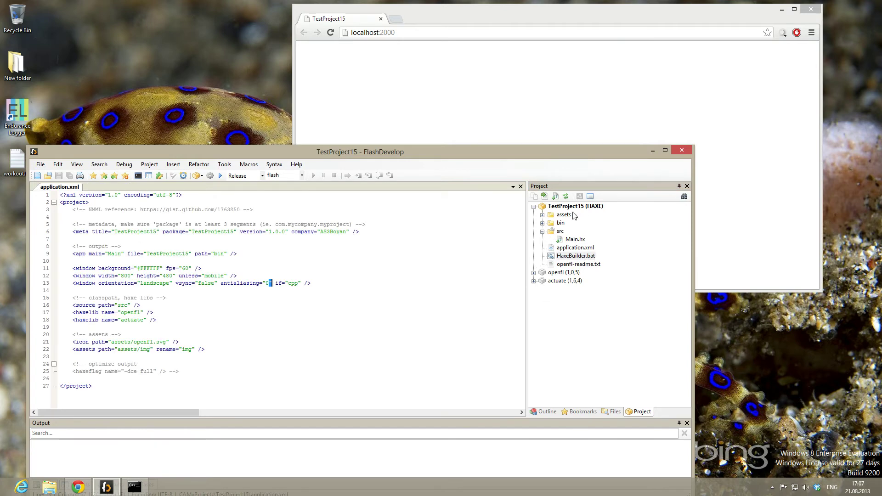
{"action": "left_click", "coordinate": [160, 312]}
{"action": "left_click", "coordinate": [167, 305]}
{"action": "left_click", "coordinate": [340, 81]}
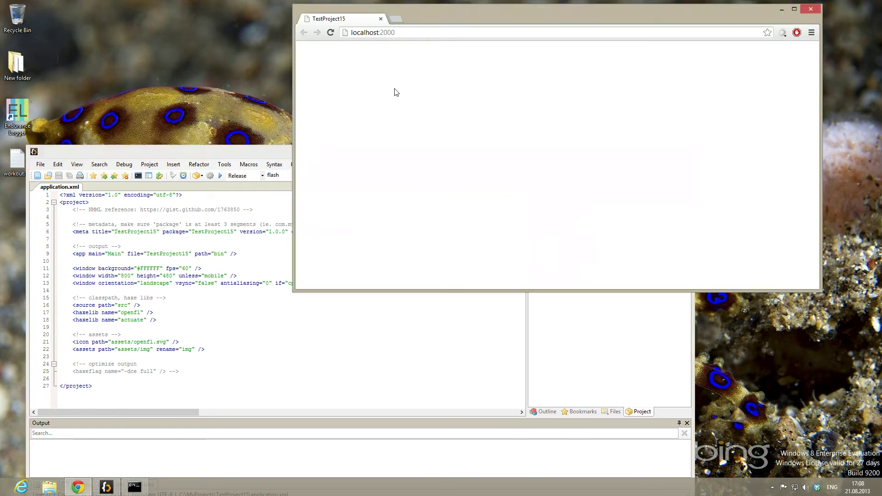
{"action": "left_click", "coordinate": [140, 305]}
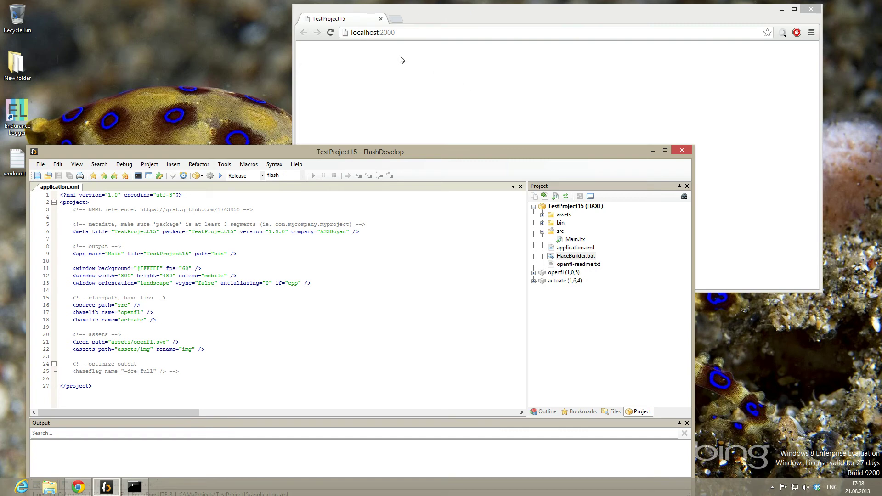
{"action": "left_click", "coordinate": [379, 96]}
{"action": "left_click", "coordinate": [122, 327]}
{"action": "double_click", "coordinate": [108, 276]}
{"action": "left_click", "coordinate": [138, 297]}
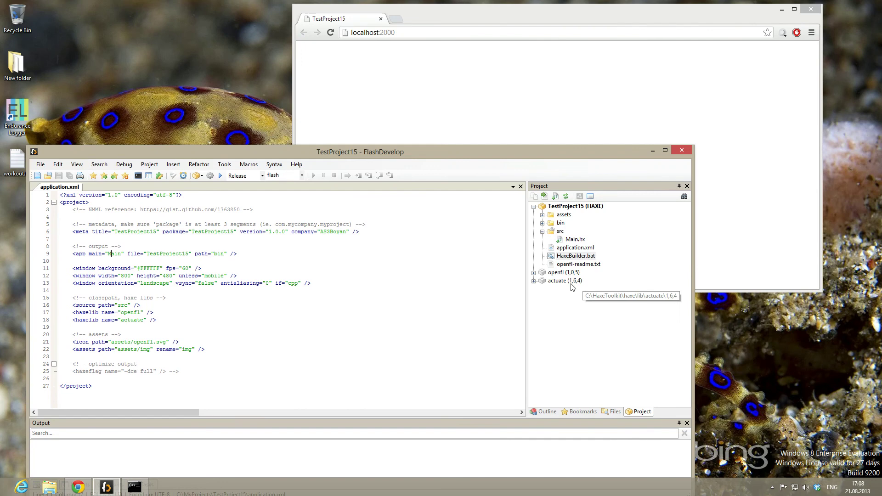
{"action": "left_click", "coordinate": [143, 284]}
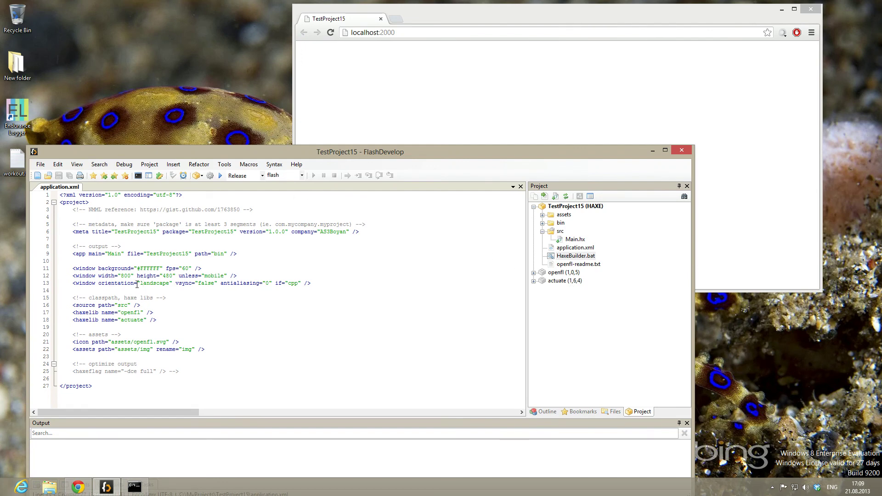